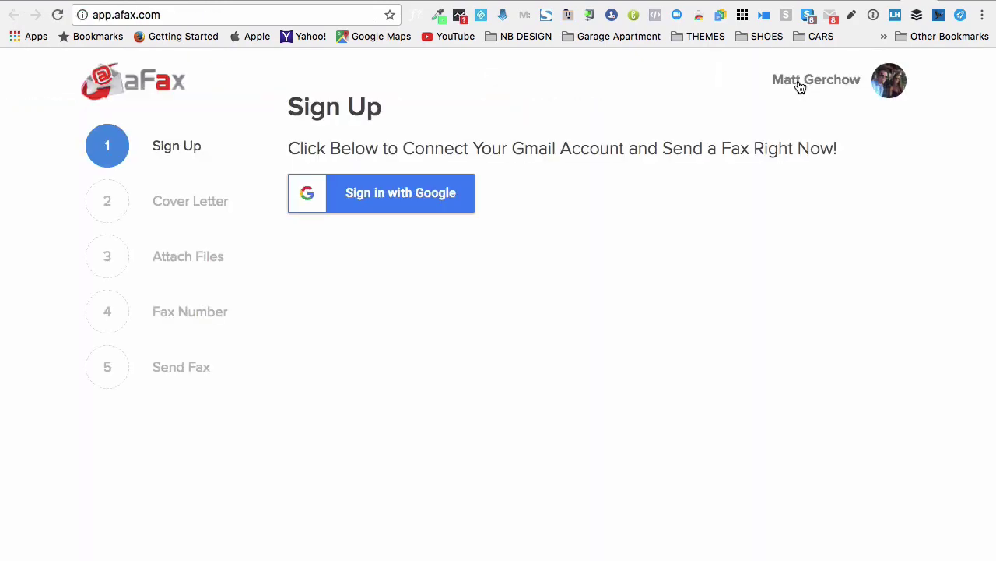
# Log out of the current aFax session from the account menu
pyautogui.click(802, 82)
pyautogui.click(814, 176)
# Sign in with Google using the second account, filling its saved password from 1Password
pyautogui.click(411, 201)
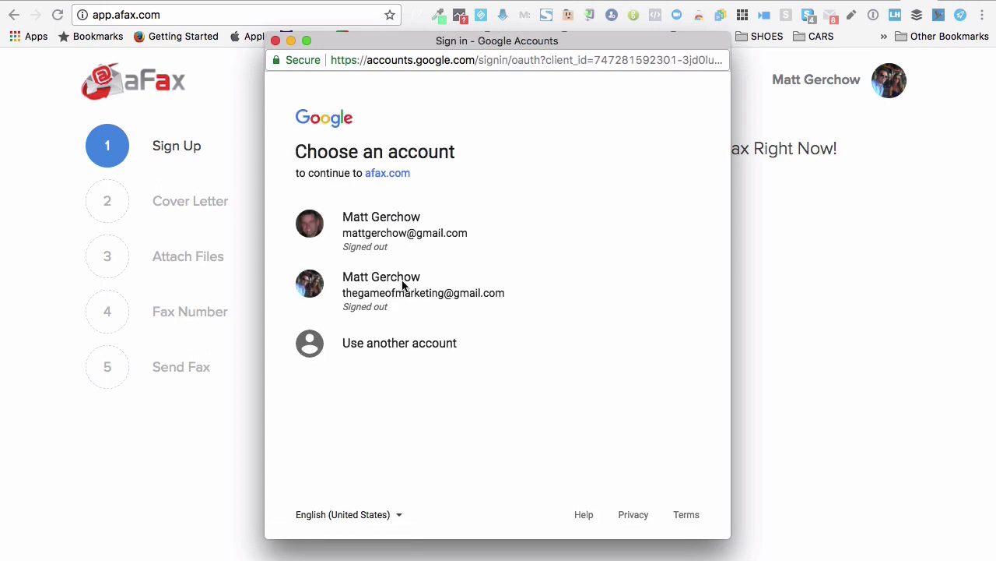
pyautogui.click(399, 284)
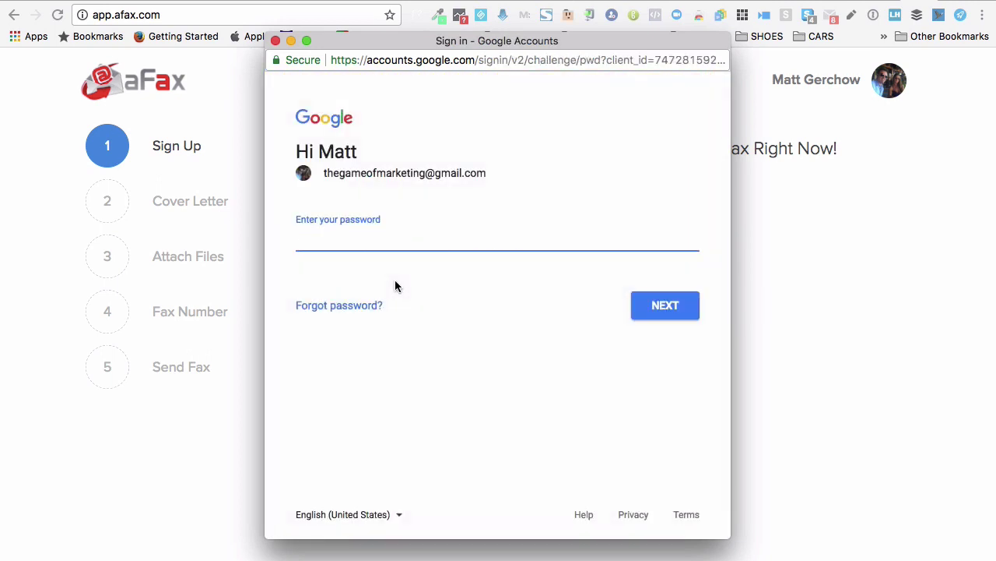
pyautogui.rightClick(458, 242)
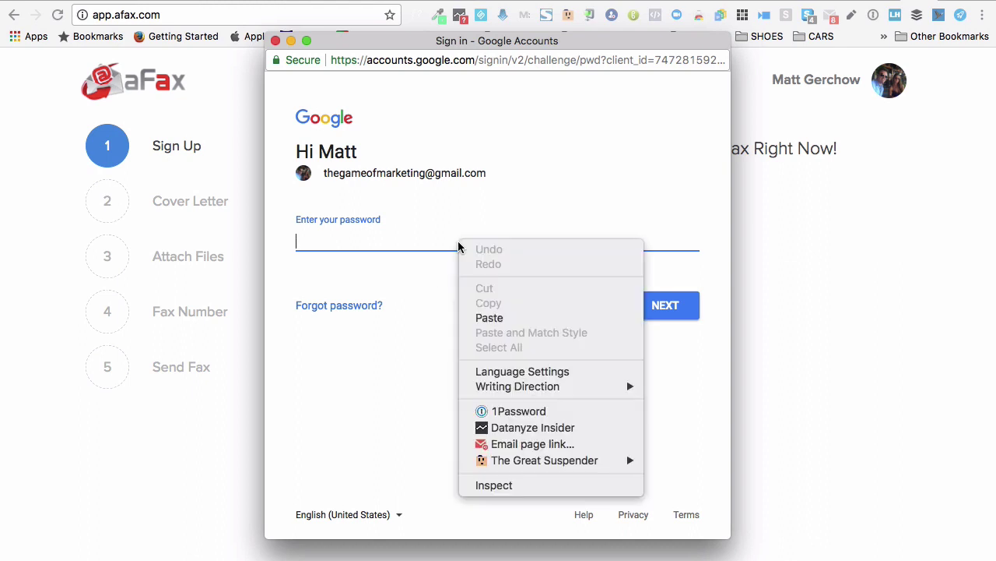
pyautogui.click(495, 412)
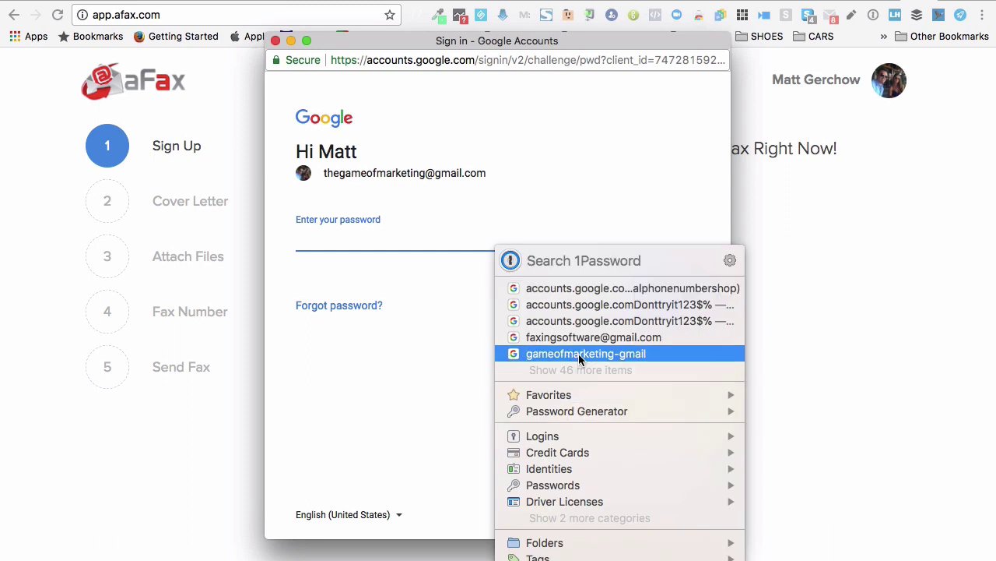
pyautogui.click(353, 242)
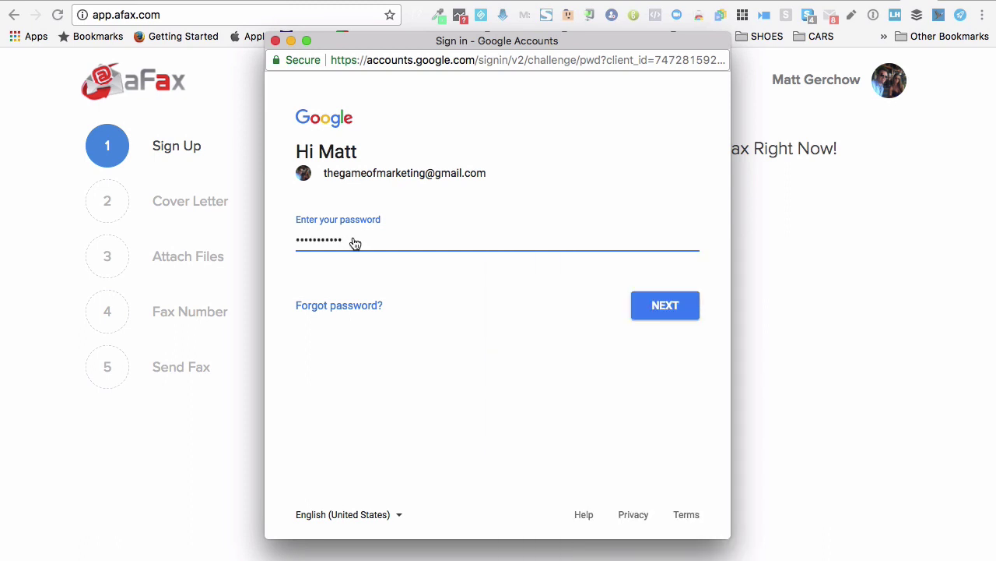
pyautogui.click(660, 305)
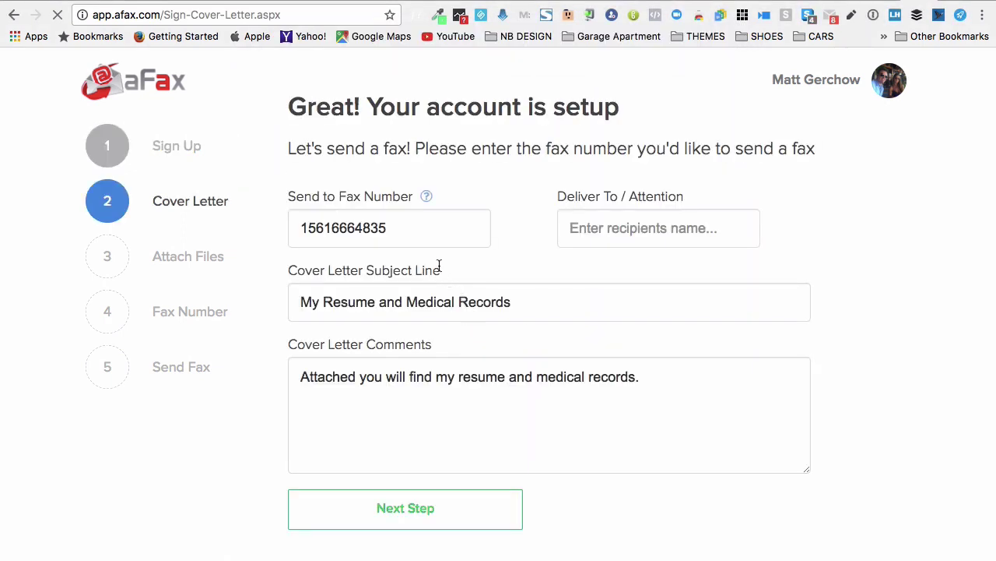
# Replace the cover letter's old fax number with the recipient's pasted fax number
pyautogui.moveTo(422, 228); pyautogui.dragTo(224, 228)
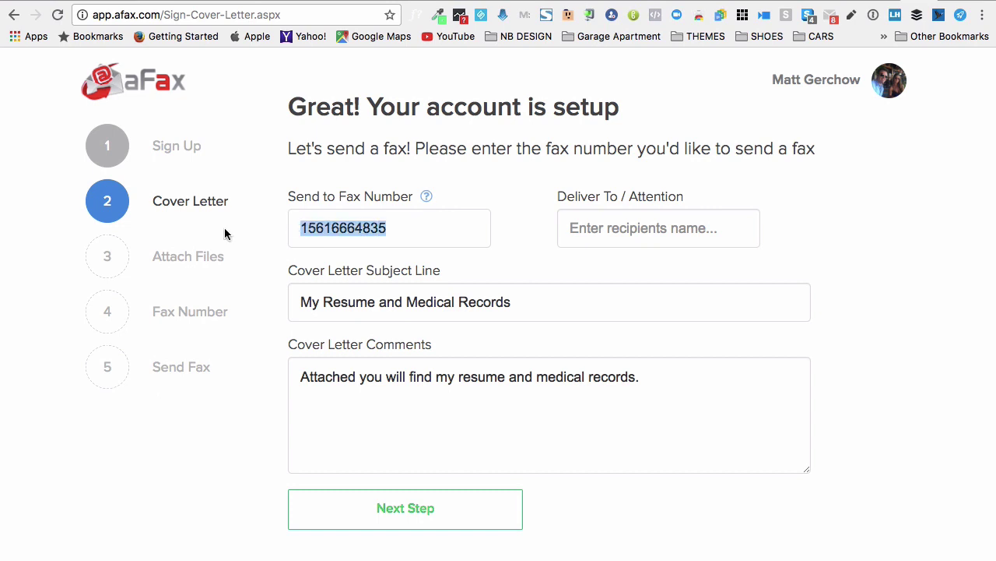
pyautogui.press('BackSpace')
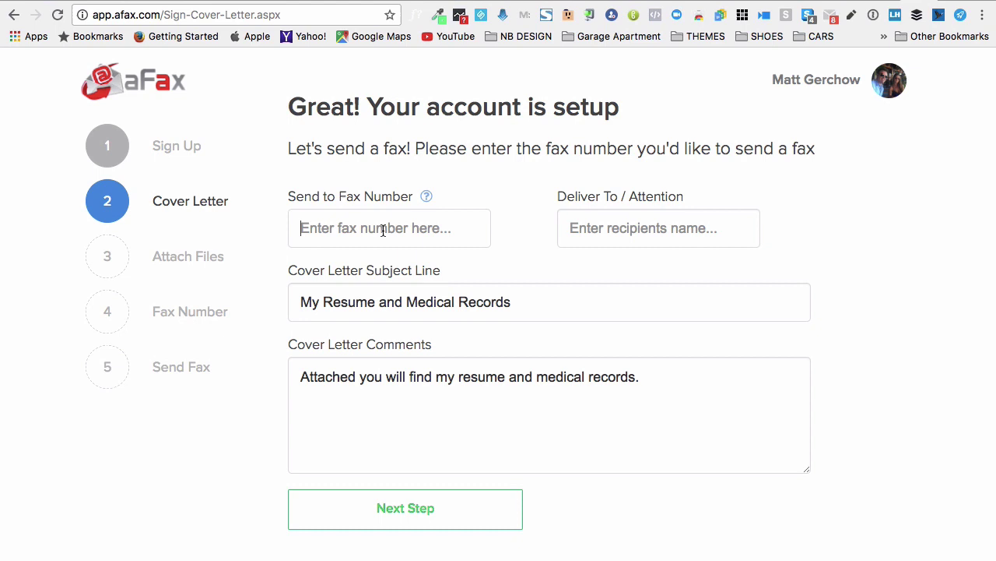
pyautogui.press('super+v')
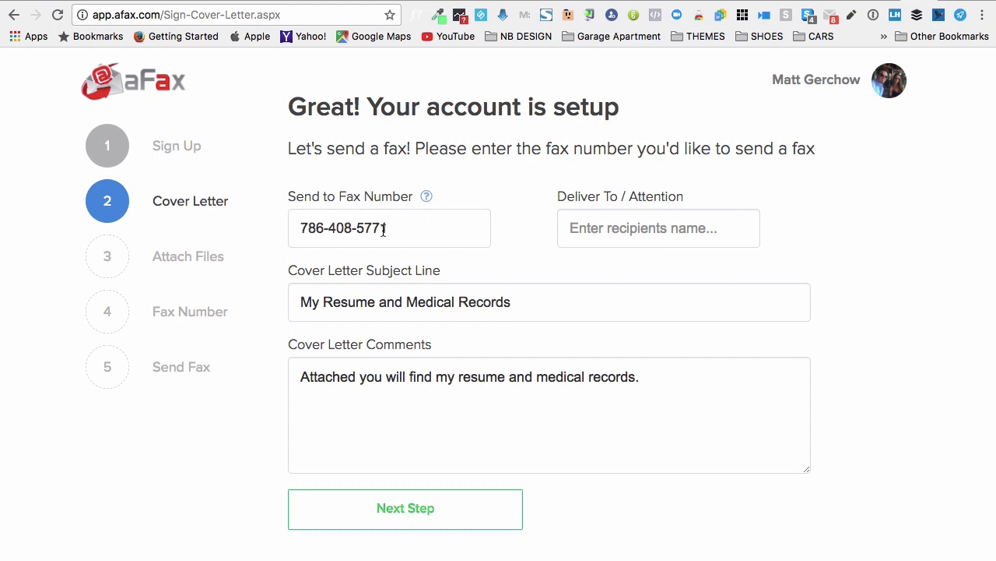
# Enter the recipient's name, keep subject 'My Resume and Medical Records' and comments, then continue to attachments
pyautogui.click(573, 229)
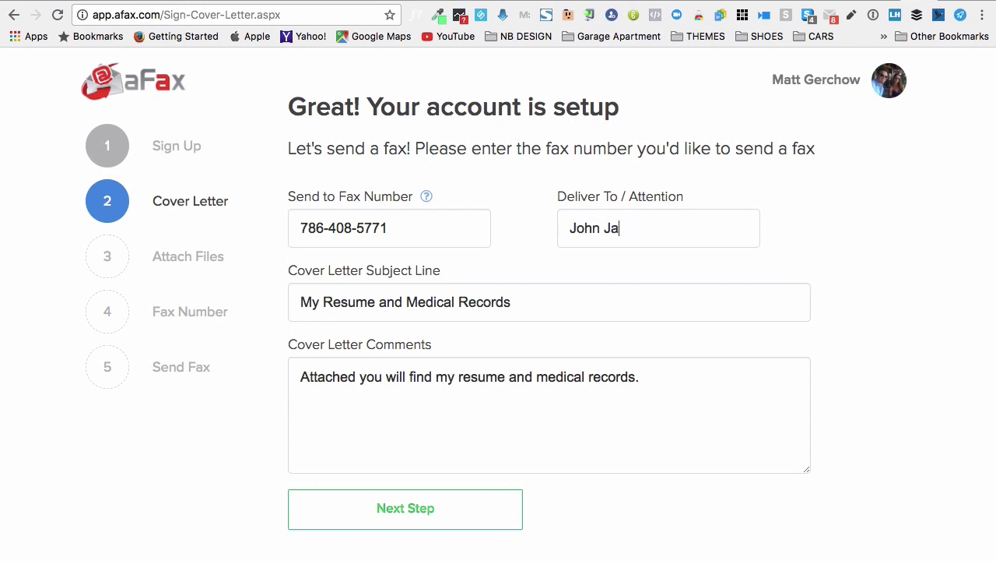
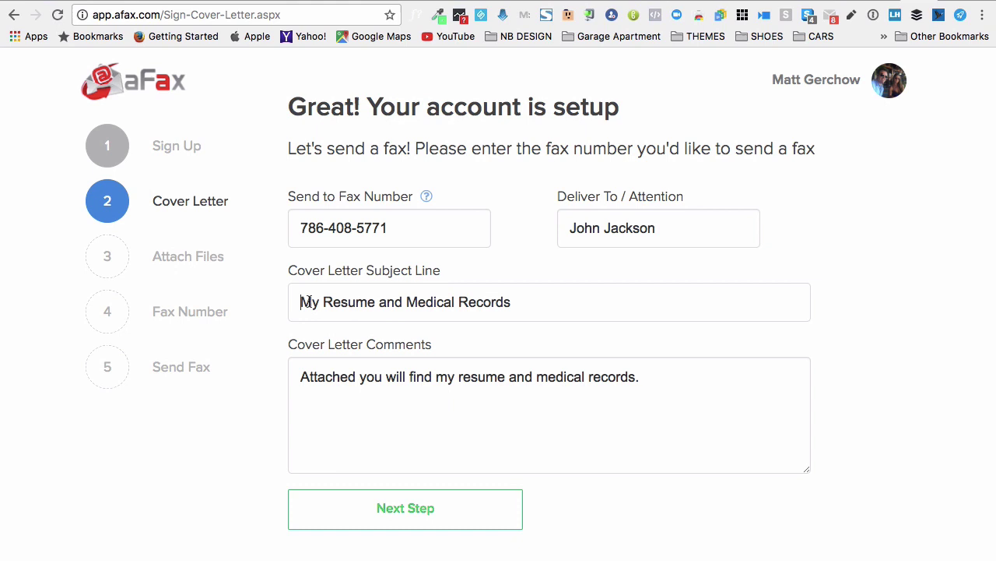
pyautogui.moveTo(302, 302); pyautogui.dragTo(635, 306)
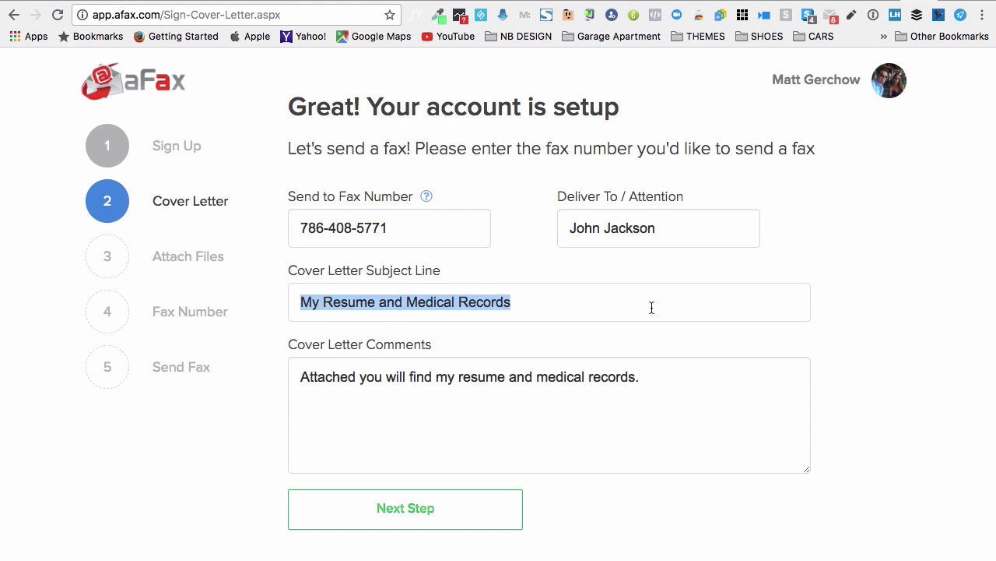
pyautogui.click(654, 382)
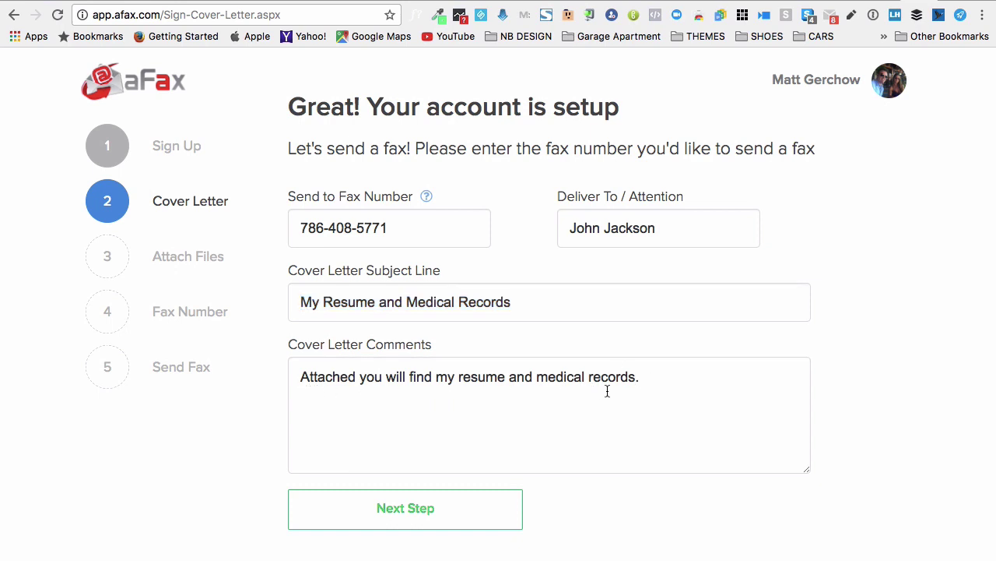
pyautogui.click(406, 509)
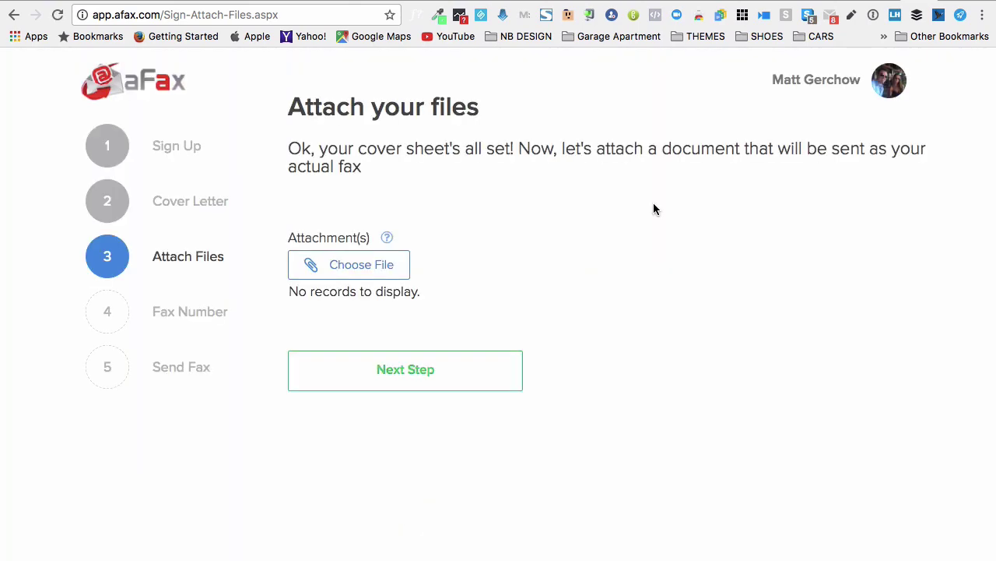
# Attach VTR-346.pdf to the fax, finding it by searching 'pdf' in the file chooser
pyautogui.click(382, 266)
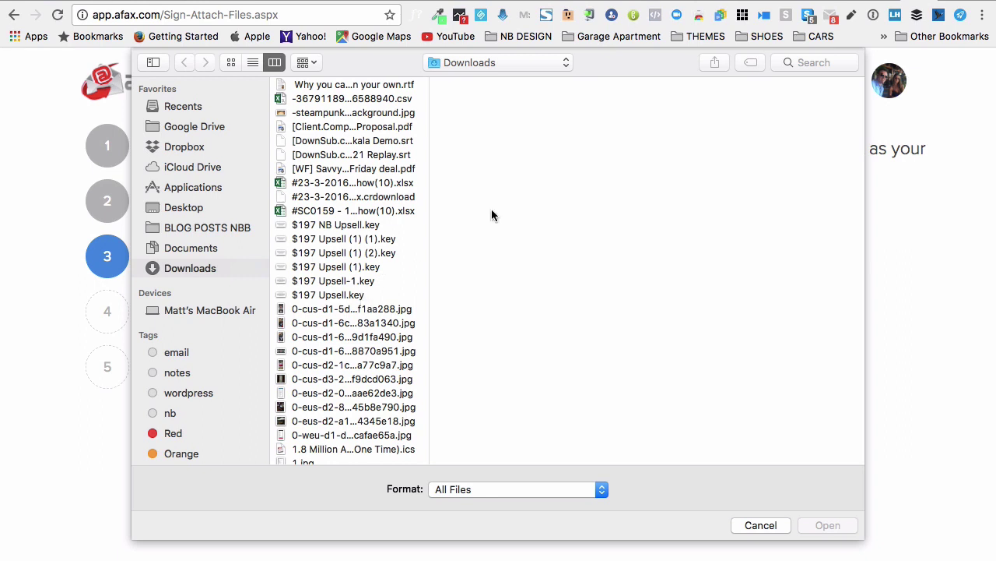
pyautogui.click(788, 64)
pyautogui.write('pdf')
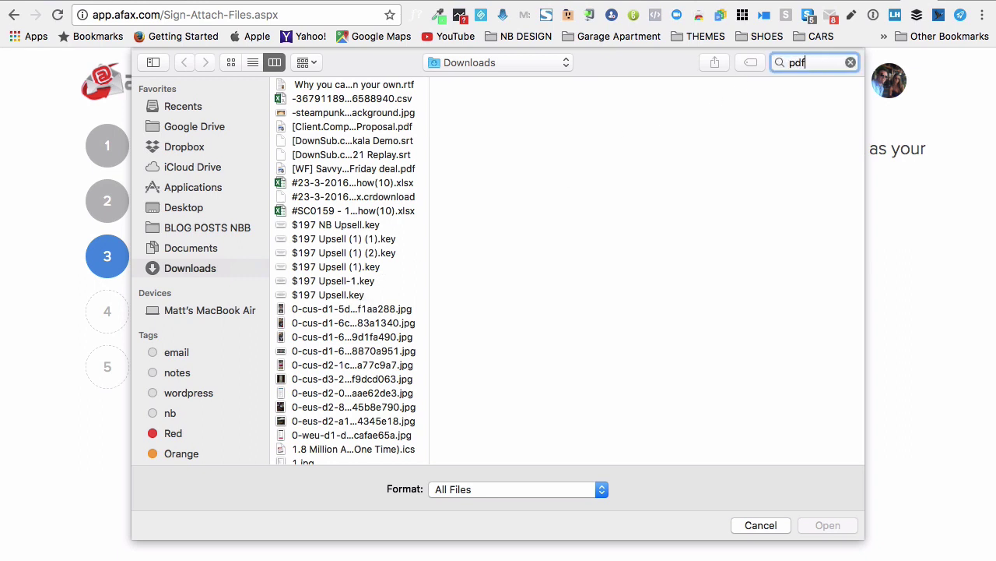
pyautogui.press('Down')
pyautogui.press('Return')
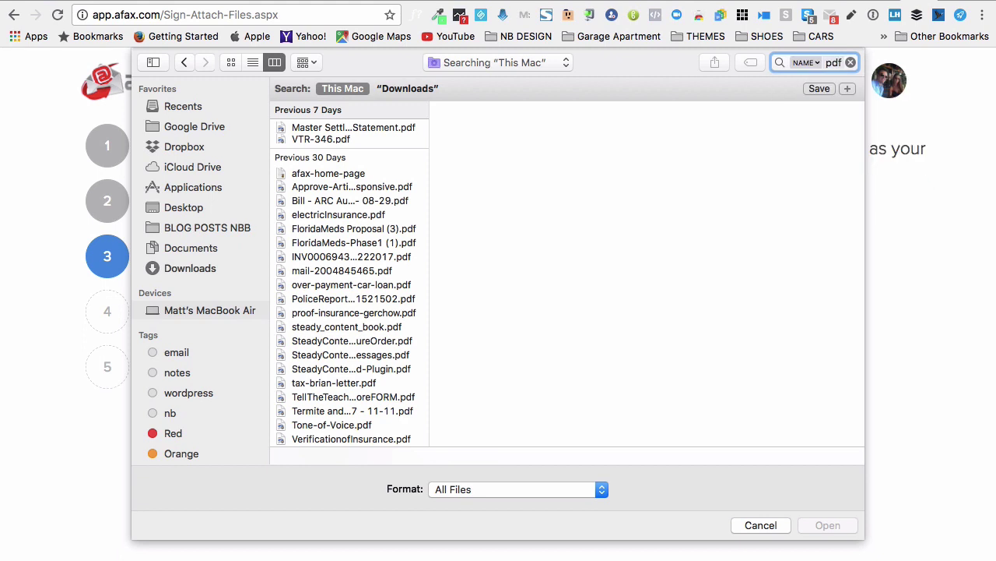
pyautogui.click(348, 141)
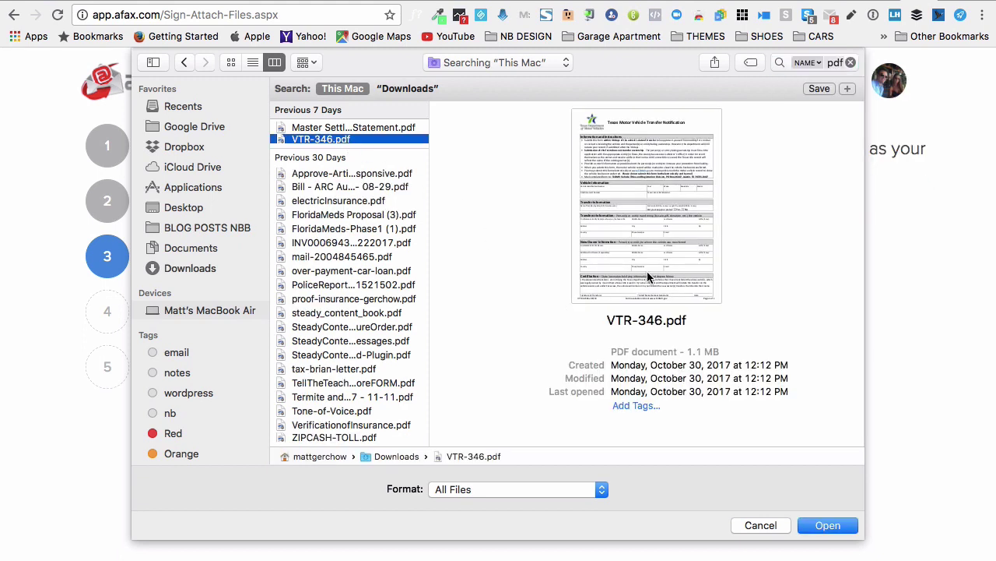
pyautogui.click(811, 530)
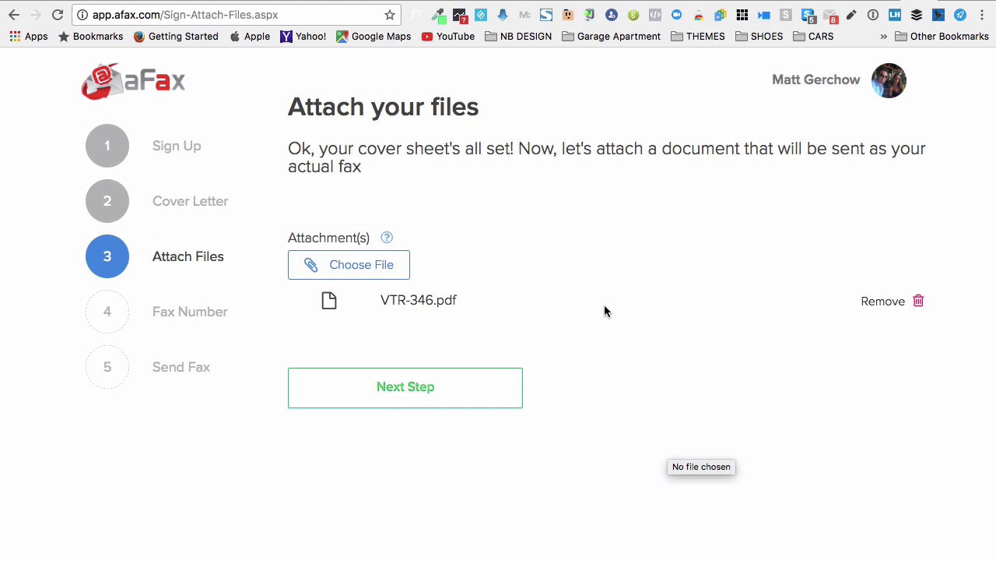
# Skip choosing a fax number and review the recipient and subject on the Send Fax page
pyautogui.click(457, 390)
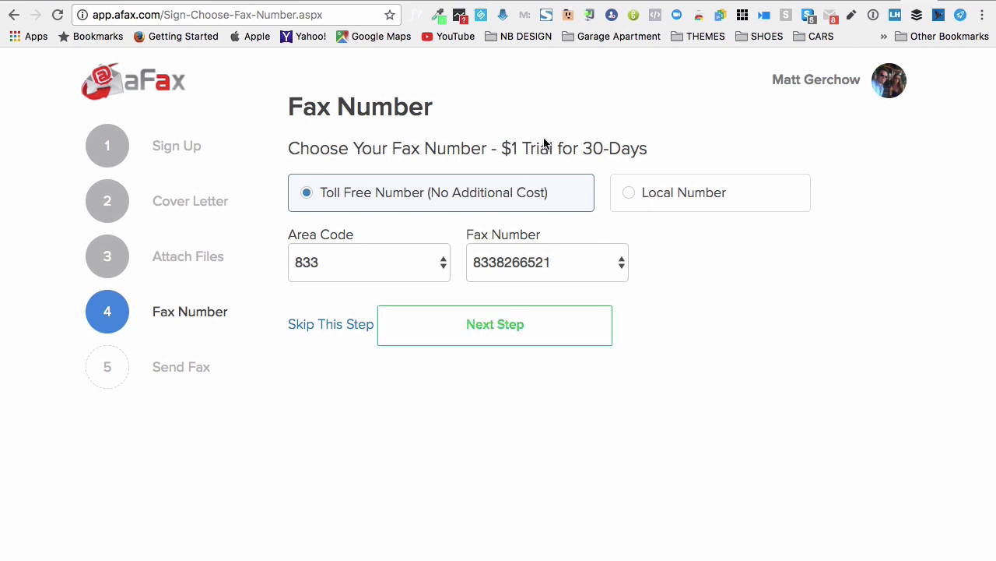
pyautogui.moveTo(498, 148); pyautogui.dragTo(649, 156)
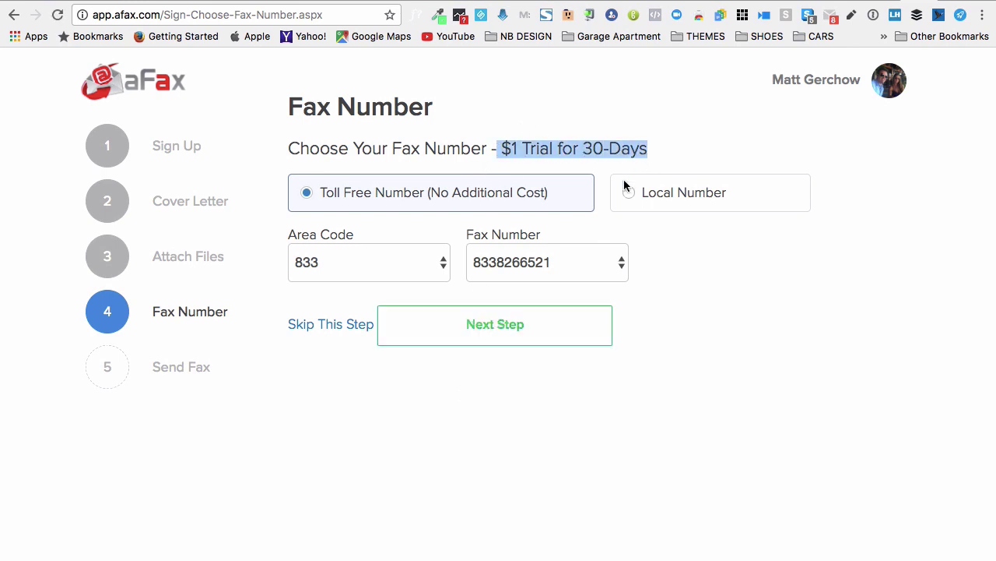
pyautogui.click(299, 325)
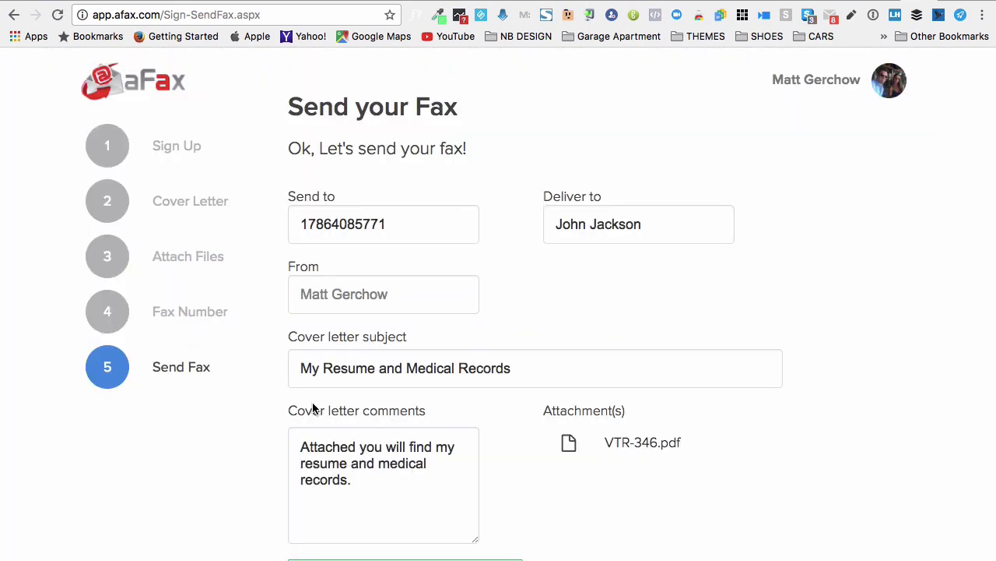
pyautogui.scroll(-1, 266, 408)
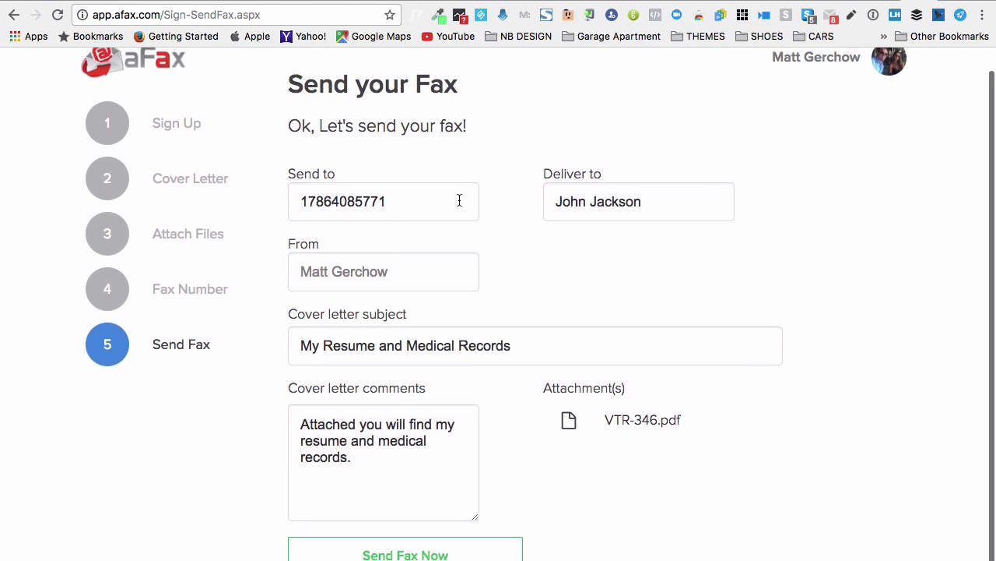
pyautogui.click(590, 203)
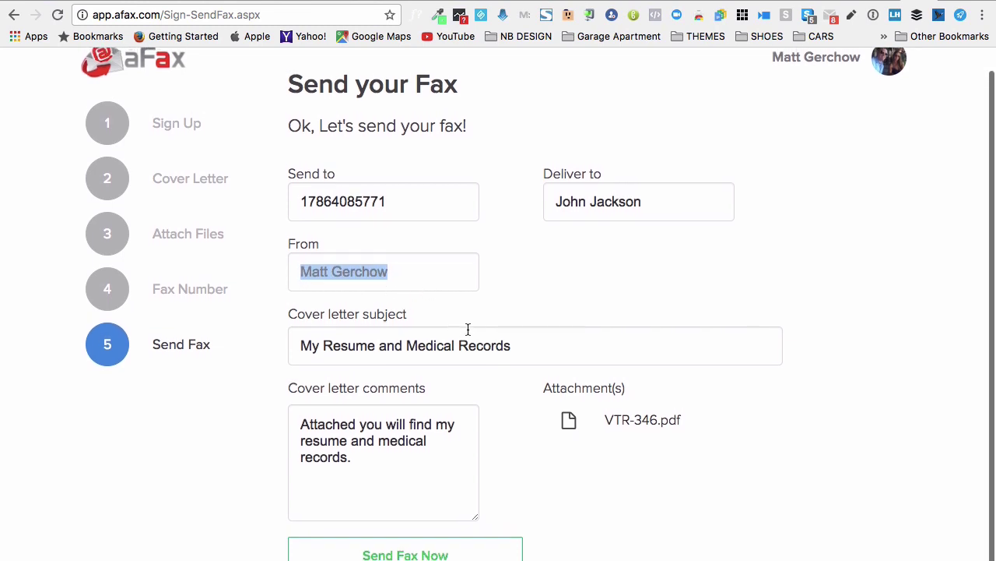
pyautogui.click(522, 349)
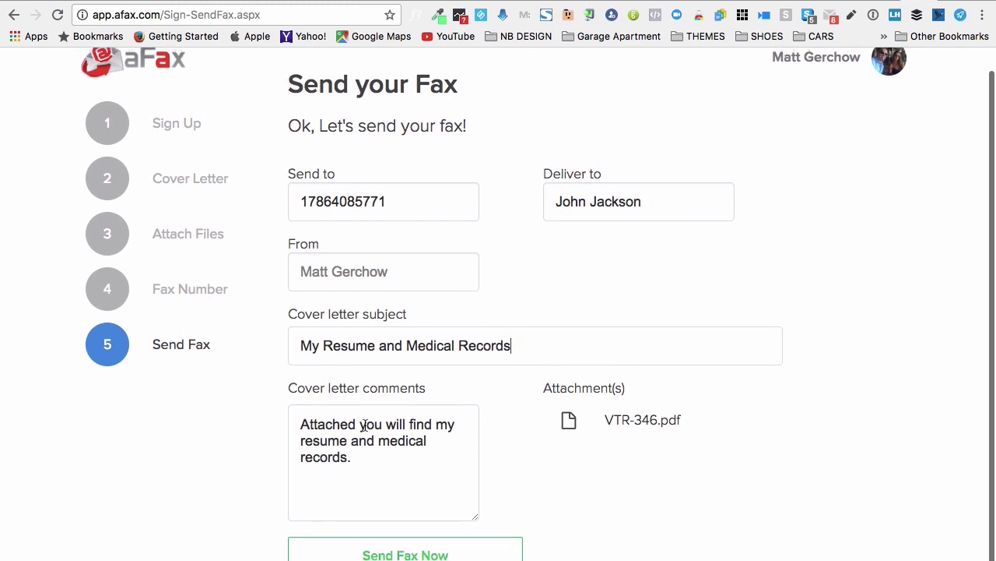
# Send the fax with Send Fax Now
pyautogui.click(444, 554)
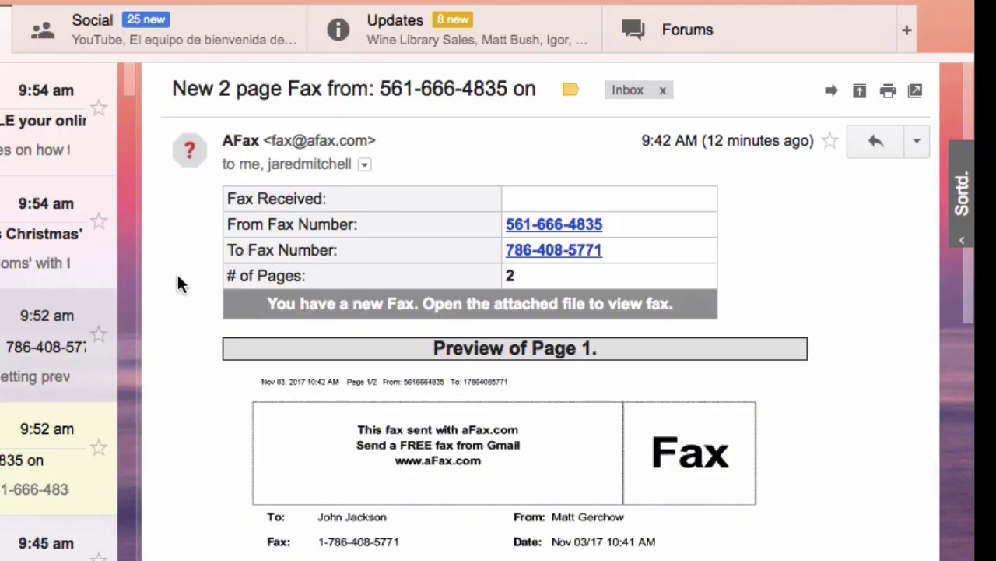
# Scroll down the received fax email and open its PDF attachment in preview
pyautogui.scroll(-4, 178, 284)
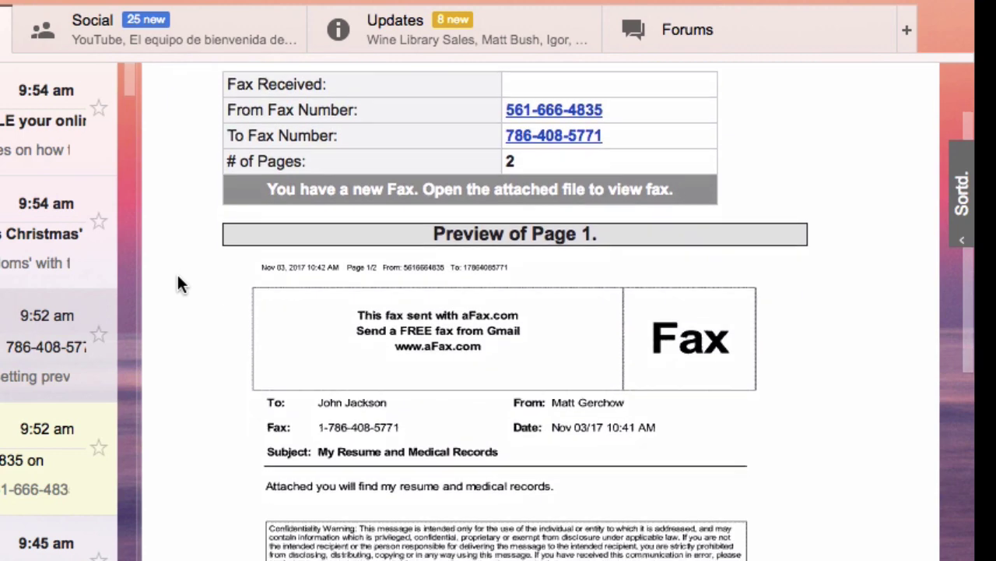
pyautogui.scroll(4, 178, 282)
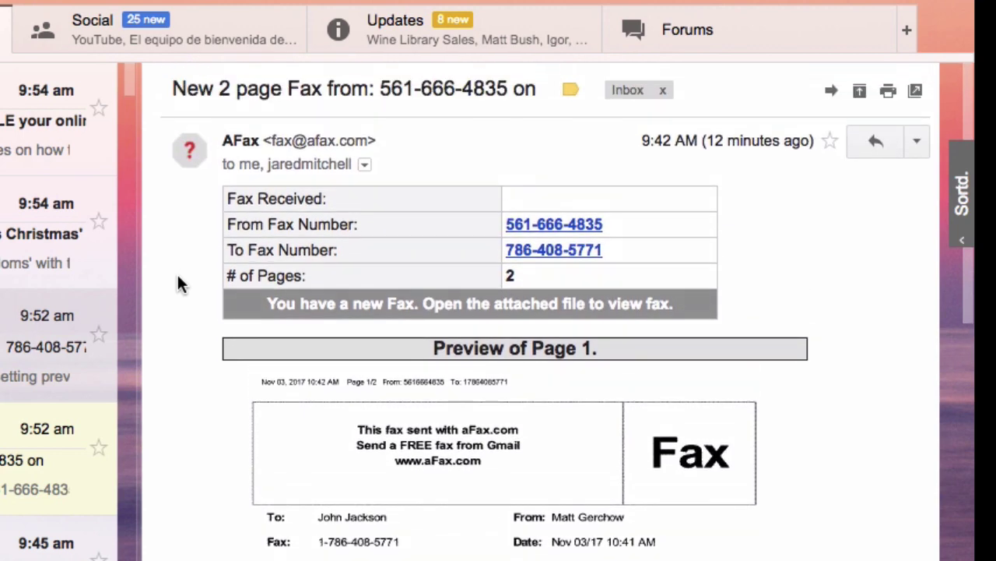
pyautogui.scroll(-1, 178, 284)
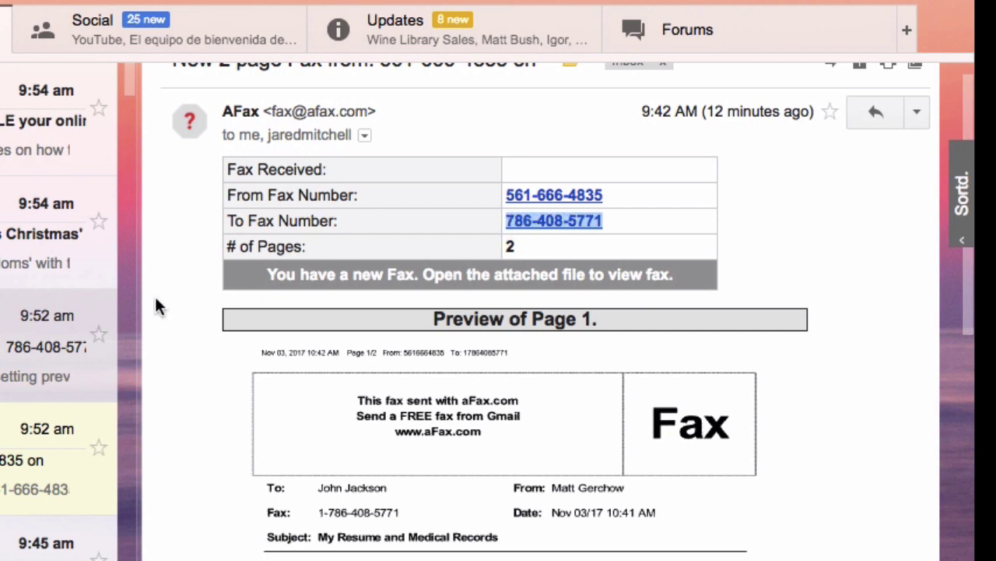
pyautogui.scroll(-4, 179, 303)
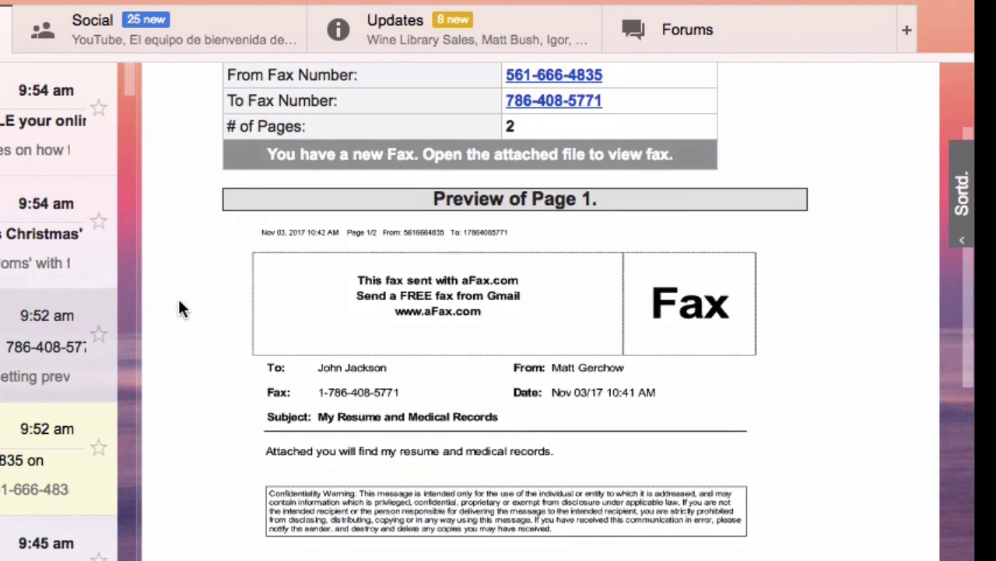
pyautogui.scroll(2, 180, 308)
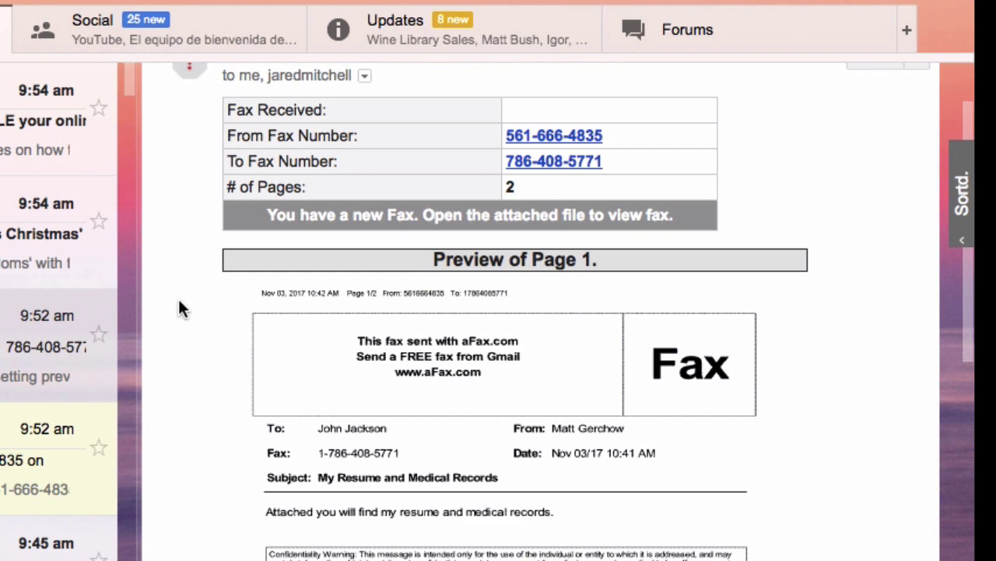
pyautogui.scroll(-3, 179, 309)
pyautogui.moveTo(278, 307)
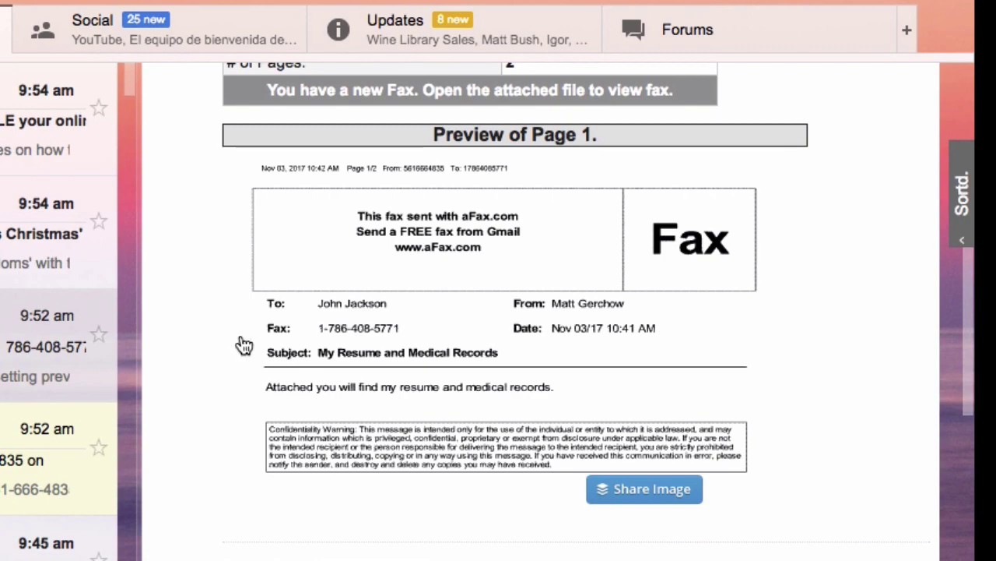
pyautogui.scroll(-4, 242, 347)
pyautogui.click(290, 421)
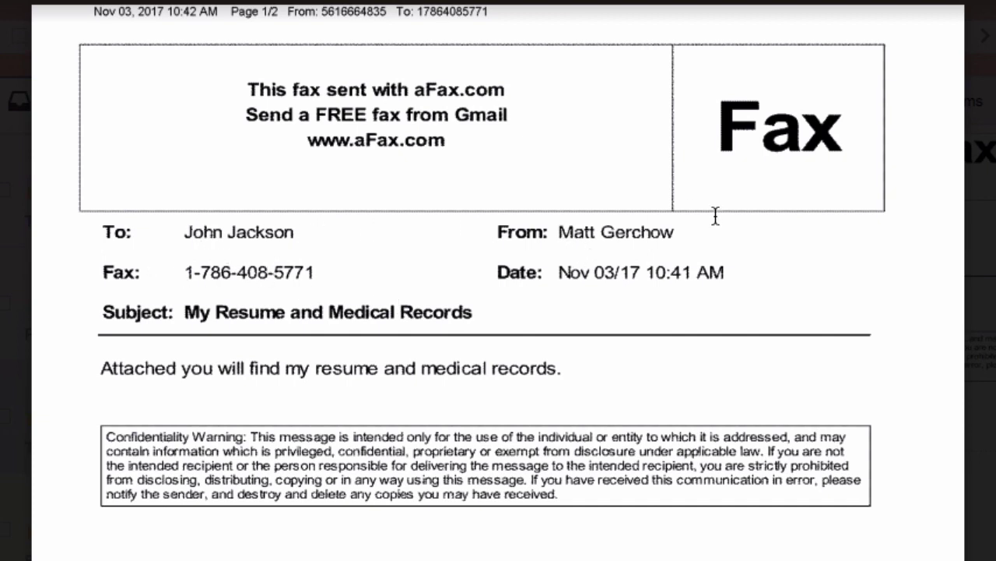
# Scroll through both pages of the fax PDF preview
pyautogui.scroll(-1, 438, 183)
pyautogui.scroll(-10, 438, 184)
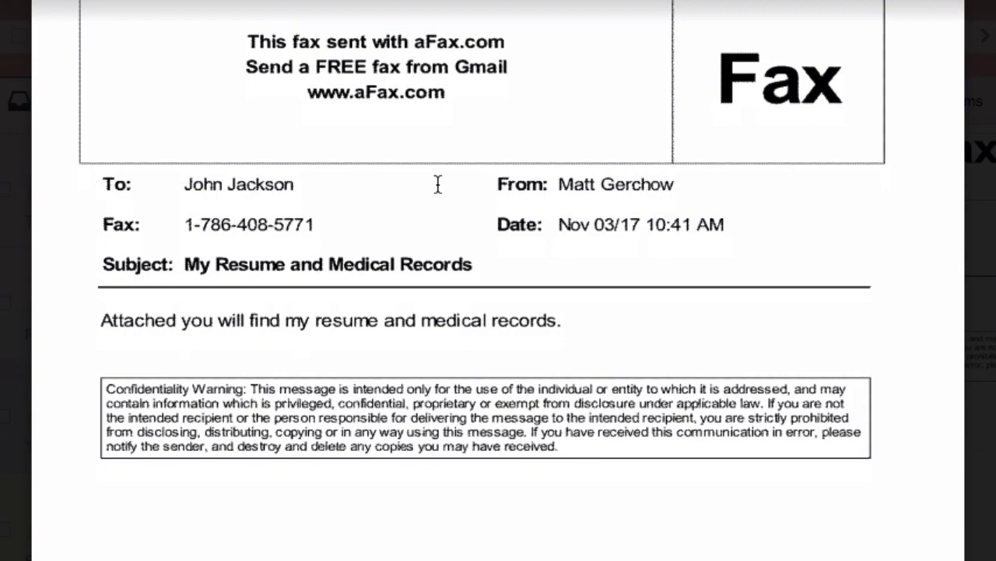
pyautogui.scroll(-8, 438, 184)
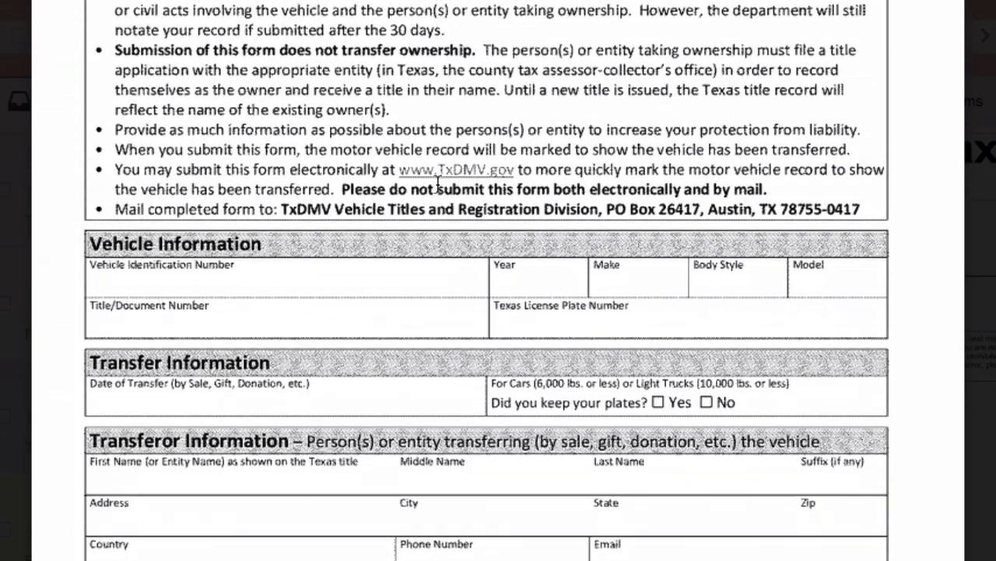
pyautogui.scroll(5, 438, 184)
pyautogui.scroll(4, 438, 184)
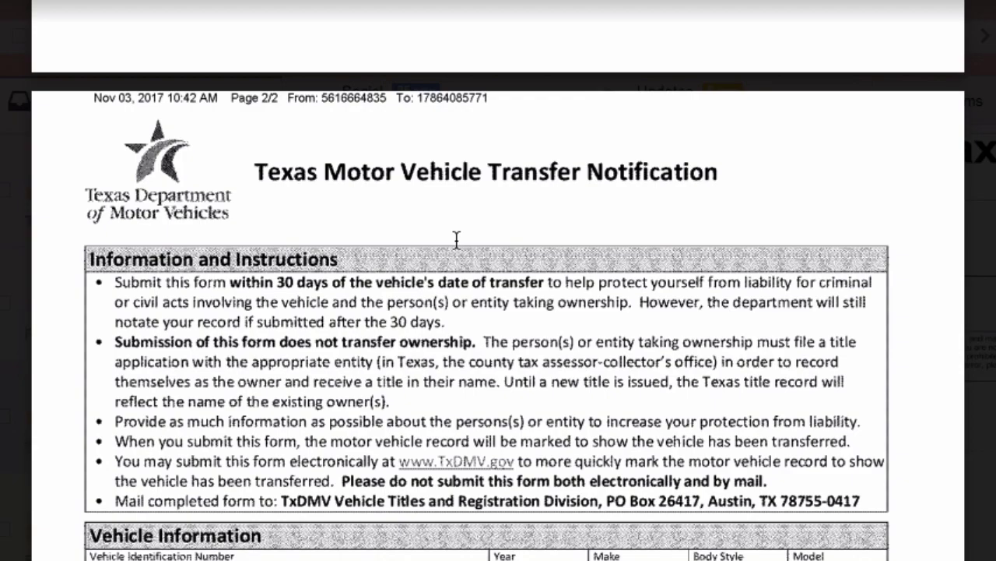
pyautogui.scroll(-10, 457, 239)
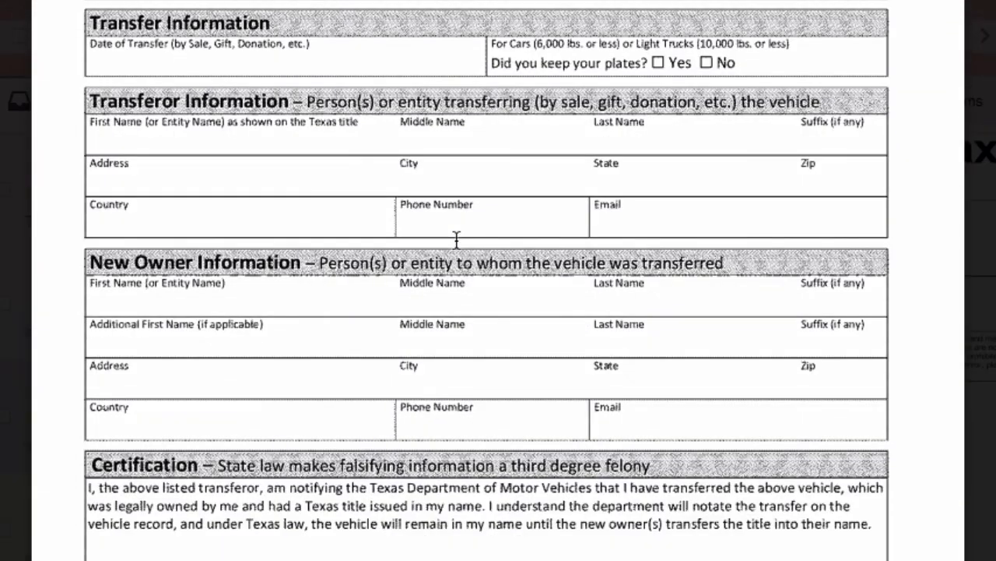
pyautogui.scroll(12, 457, 239)
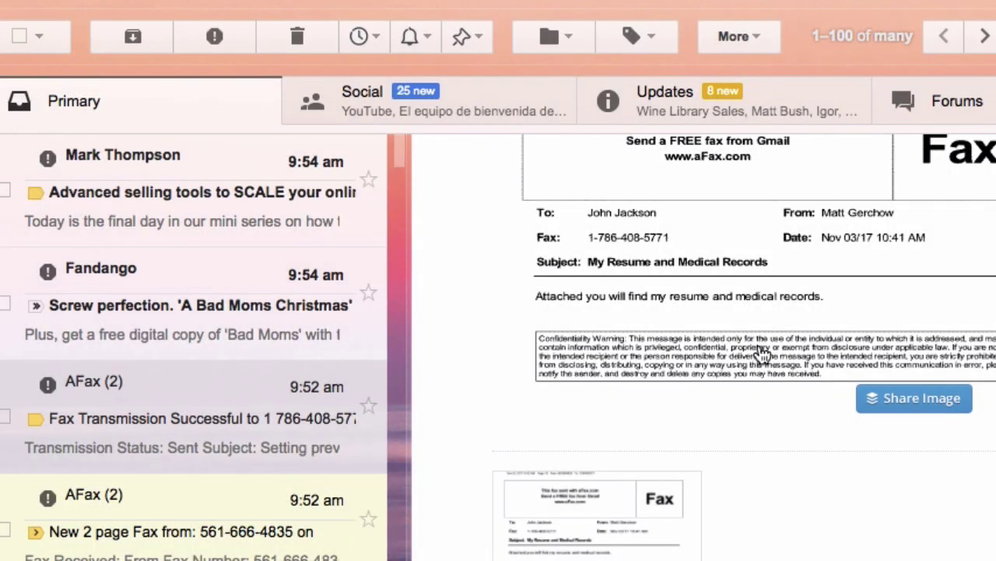
pyautogui.scroll(4, 763, 354)
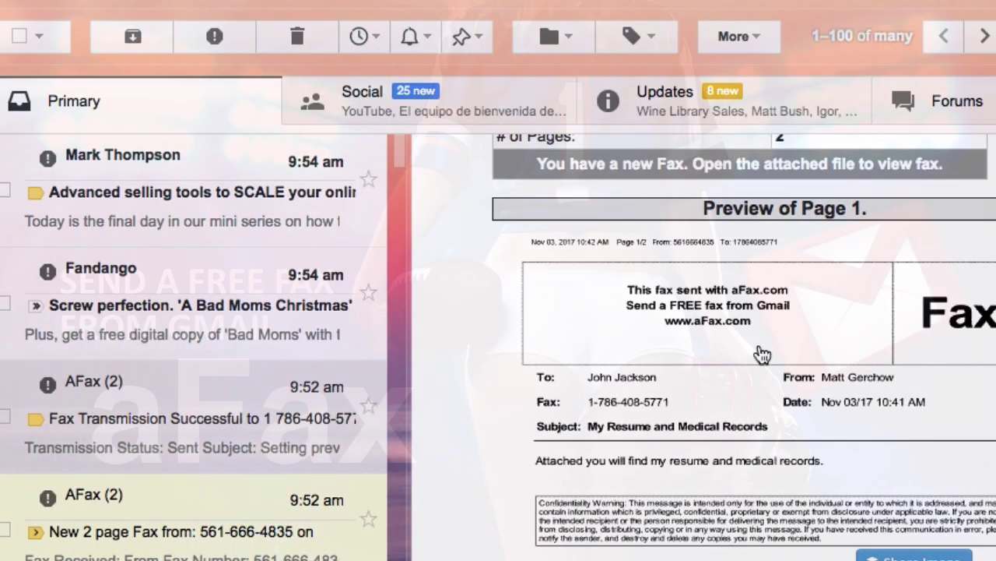